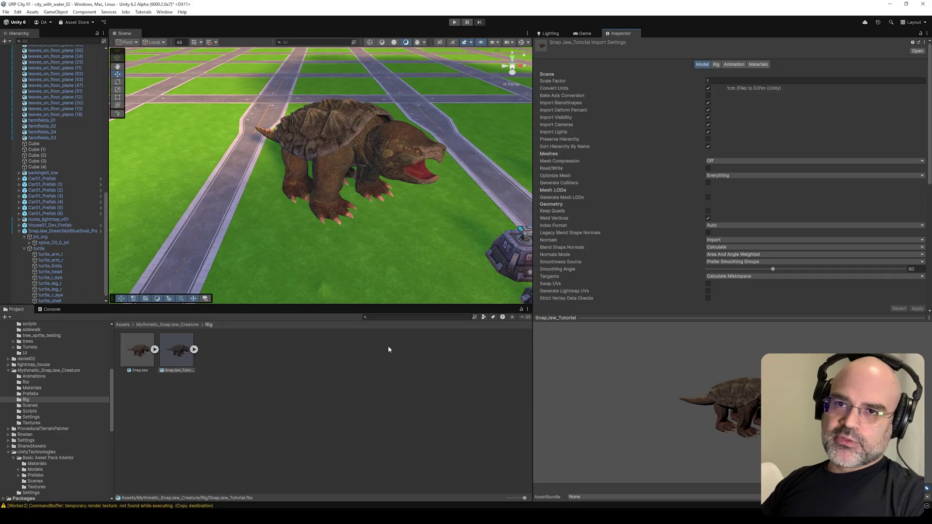
# - Show the Console log to review its CommandBuffer warnings
pyautogui.click(52, 309)
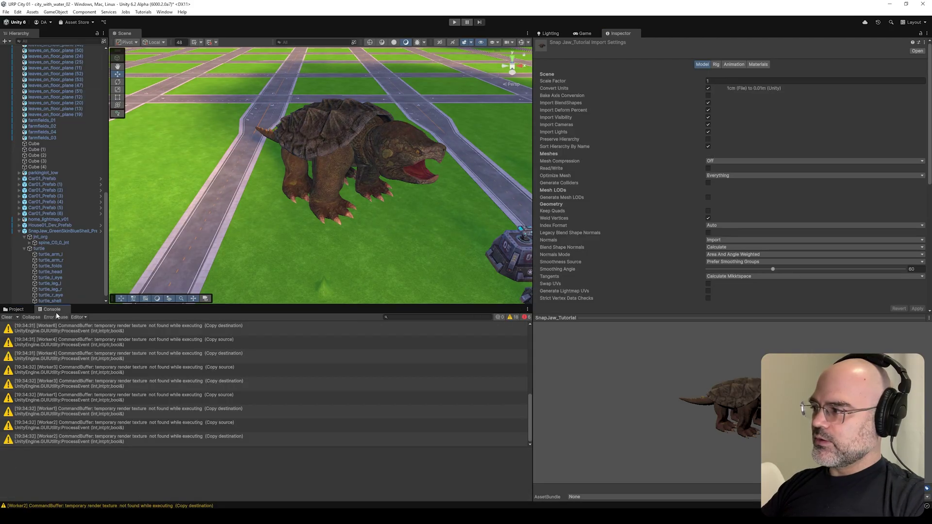
# - Clear the console warnings and return to the SnapJaw Rig folder assets
pyautogui.click(8, 316)
pyautogui.click(16, 308)
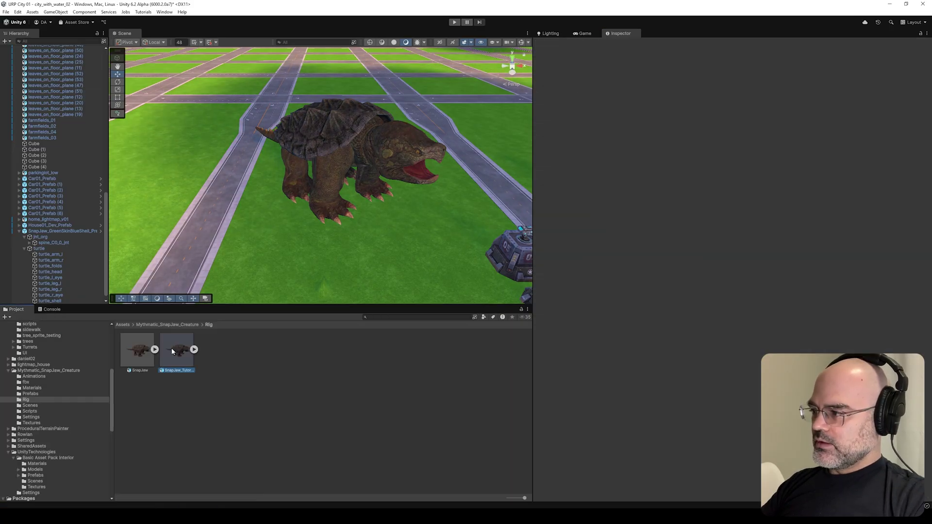
pyautogui.moveTo(653, 396); pyautogui.dragTo(623, 398)
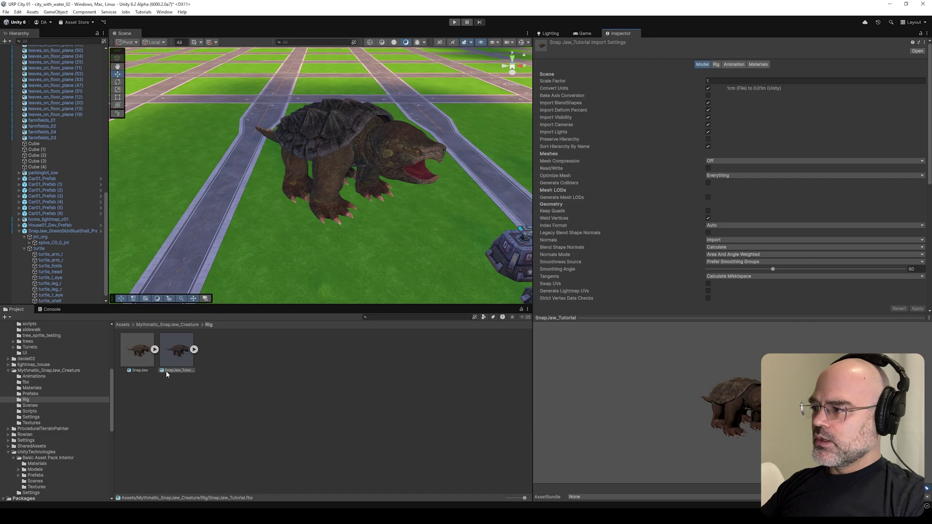
# - Enable and apply Generate Mesh LODs on SnapJaw_Tutorial.fbx, then expand its mesh sub-assets
pyautogui.click(185, 359)
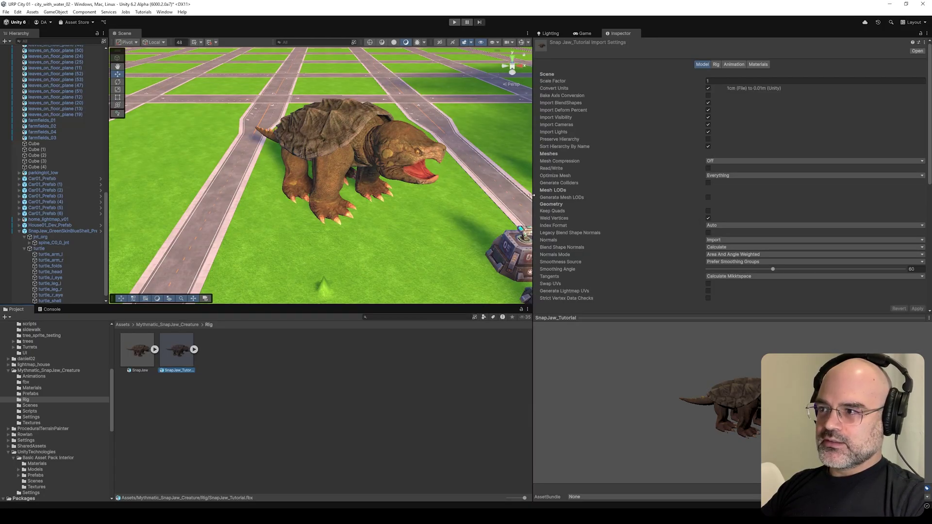
pyautogui.moveTo(531, 195)
pyautogui.mouseDown()
pyautogui.moveTo(692, 199)
pyautogui.moveTo(519, 207)
pyautogui.mouseUp()
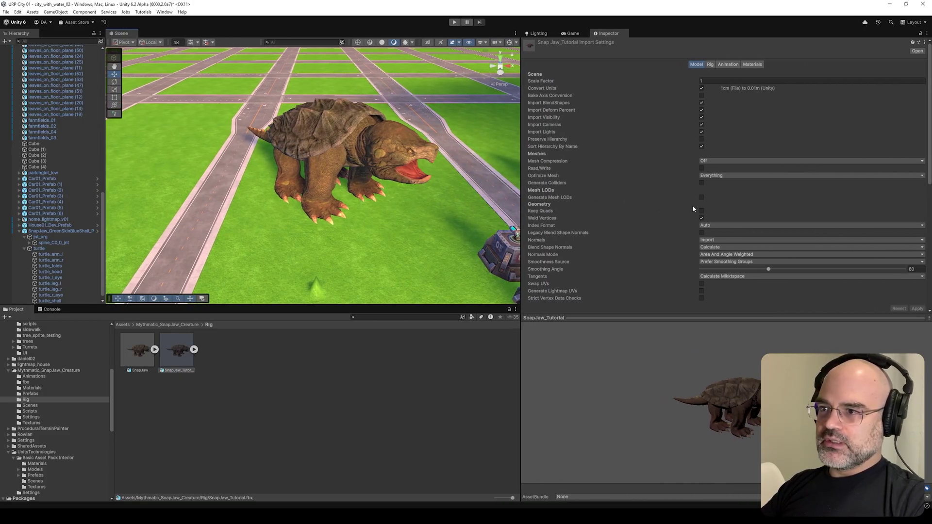
pyautogui.click(702, 197)
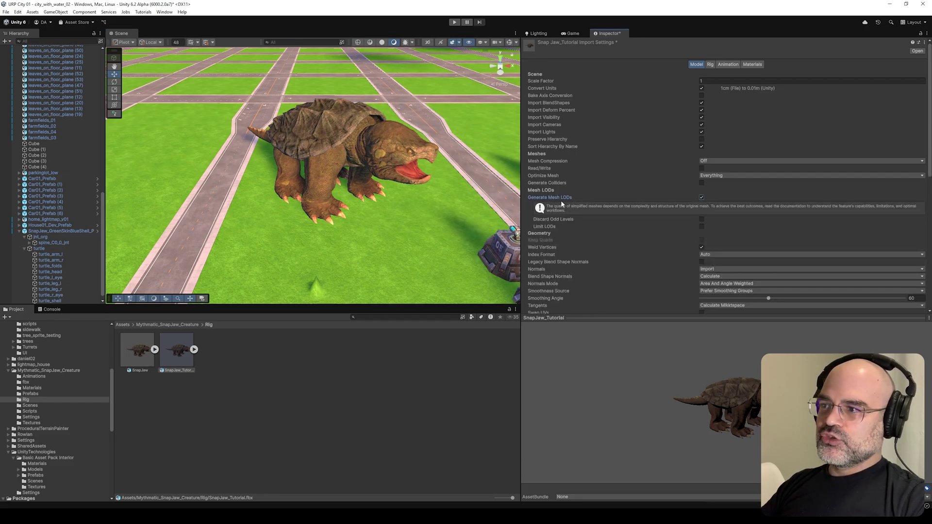
pyautogui.scroll(-3, 879, 236)
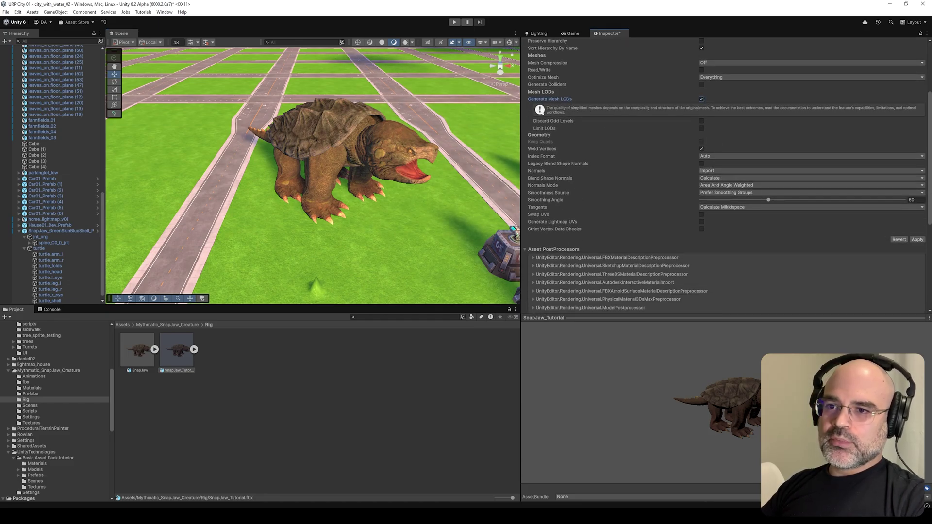
pyautogui.click(917, 239)
pyautogui.click(180, 354)
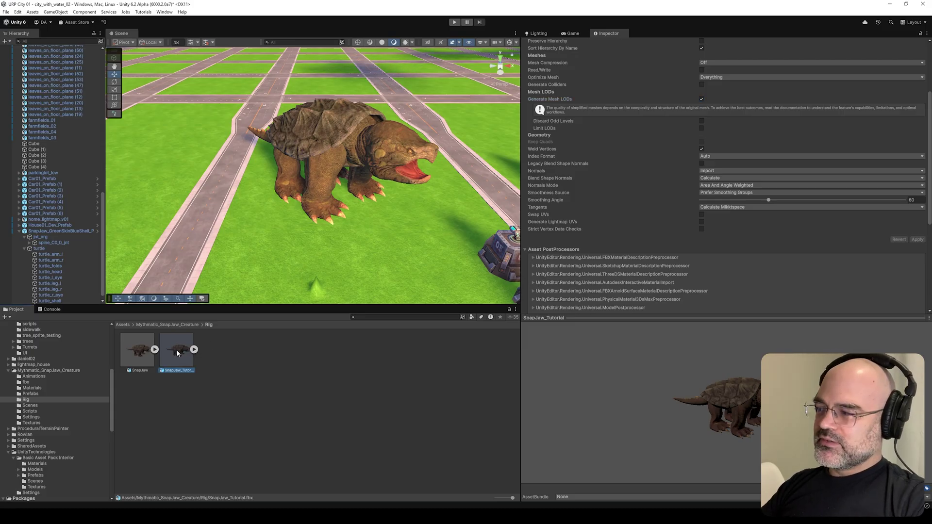
pyautogui.click(194, 350)
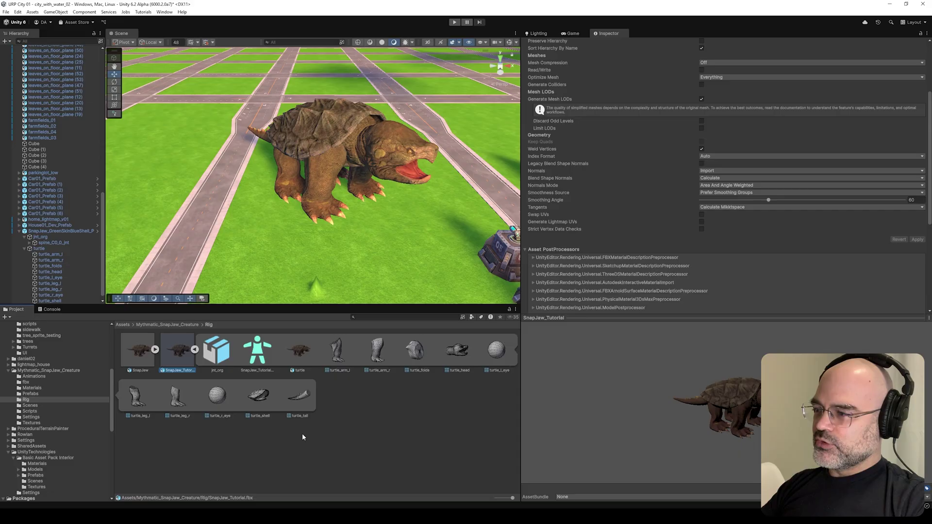
# - Preview turtle_arm_l from 1772-triangle LOD 0 down to 64-triangle LOD 5
pyautogui.click(338, 355)
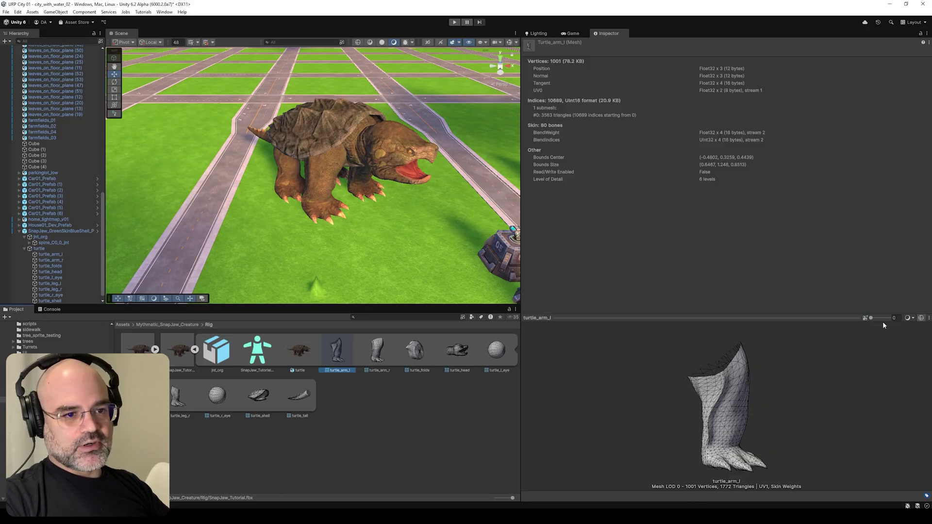
pyautogui.moveTo(870, 320)
pyautogui.mouseDown()
pyautogui.moveTo(890, 321)
pyautogui.moveTo(867, 320)
pyautogui.mouseUp()
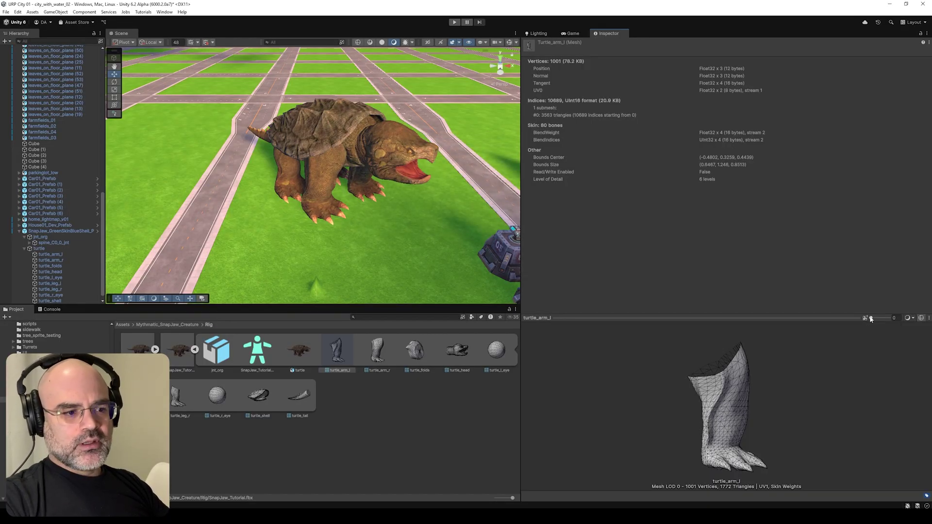
pyautogui.moveTo(870, 320); pyautogui.dragTo(898, 319)
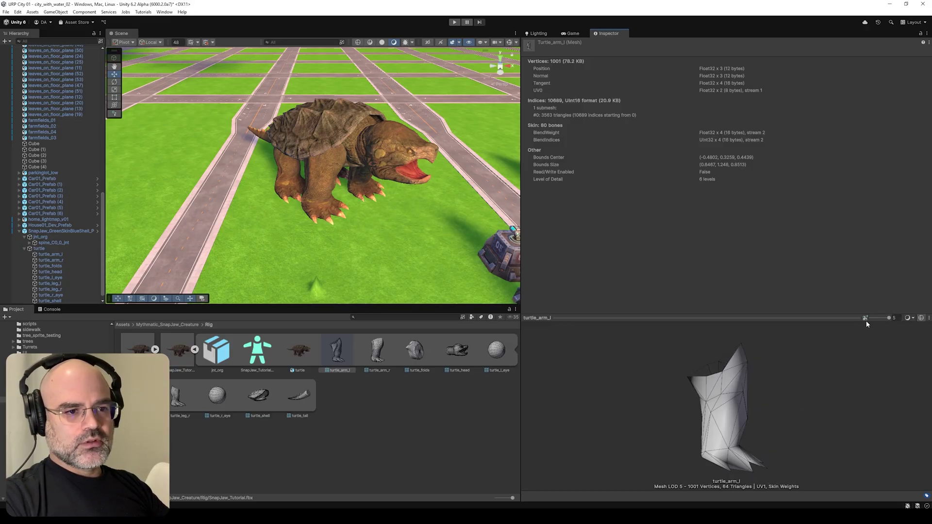
pyautogui.moveTo(882, 316); pyautogui.dragTo(869, 318)
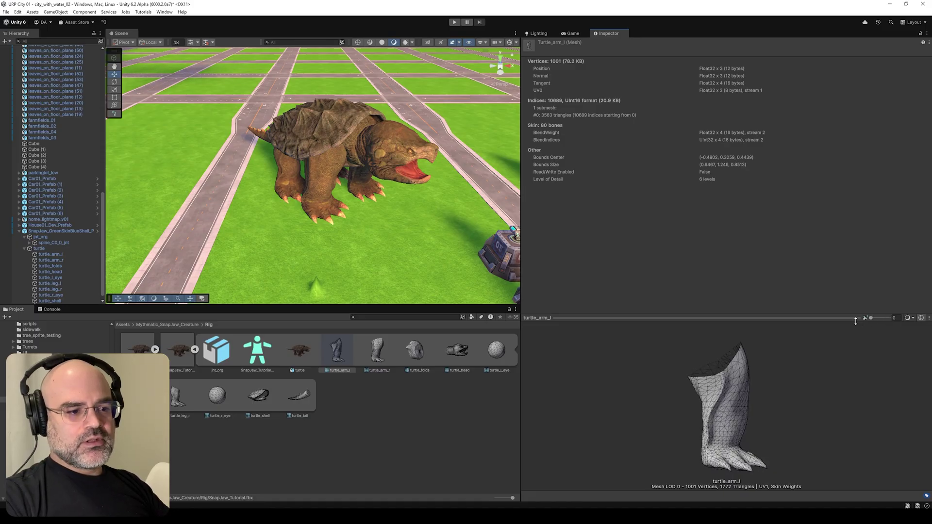
pyautogui.moveTo(871, 318); pyautogui.dragTo(901, 319)
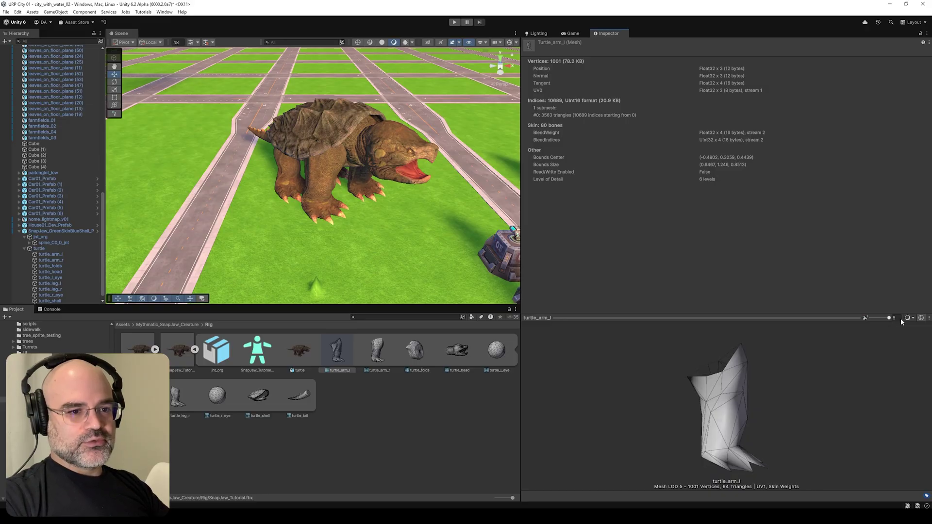
# - Select turtle_head and preview its LODs, ending on LOD 7 with 63 triangles
pyautogui.click(379, 352)
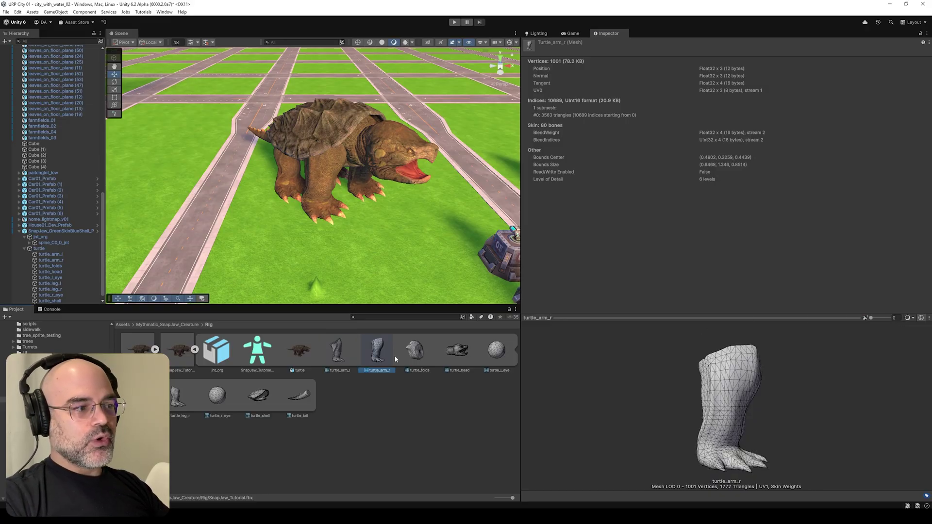
pyautogui.click(418, 356)
pyautogui.click(459, 355)
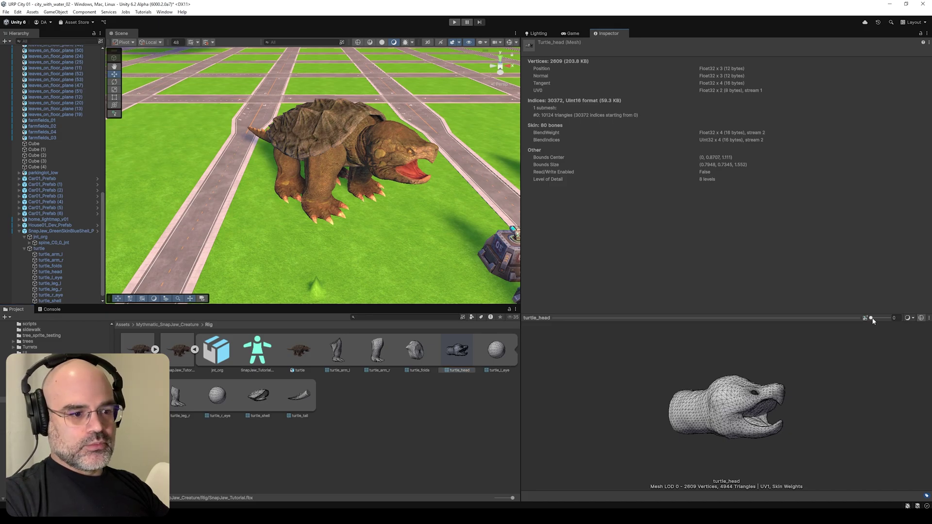
pyautogui.moveTo(871, 319)
pyautogui.mouseDown()
pyautogui.moveTo(892, 318)
pyautogui.moveTo(871, 318)
pyautogui.mouseUp()
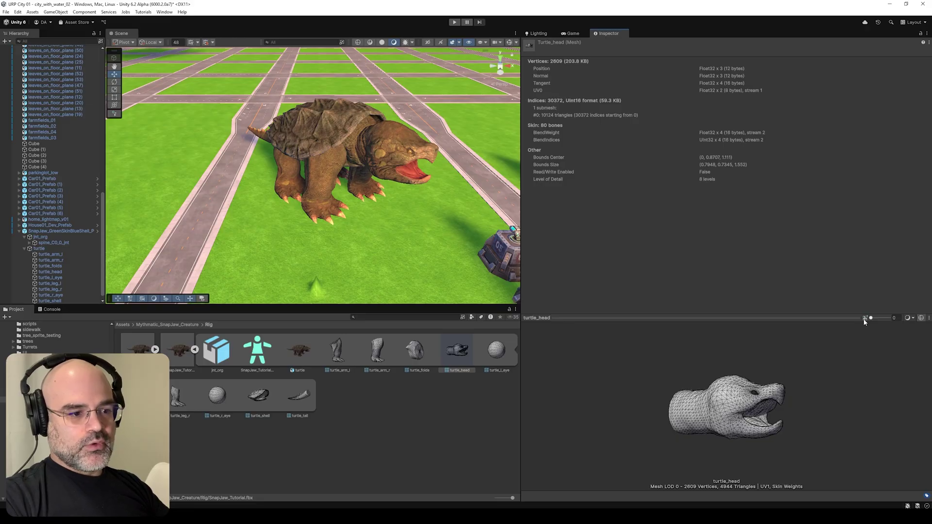
pyautogui.moveTo(871, 318); pyautogui.dragTo(907, 321)
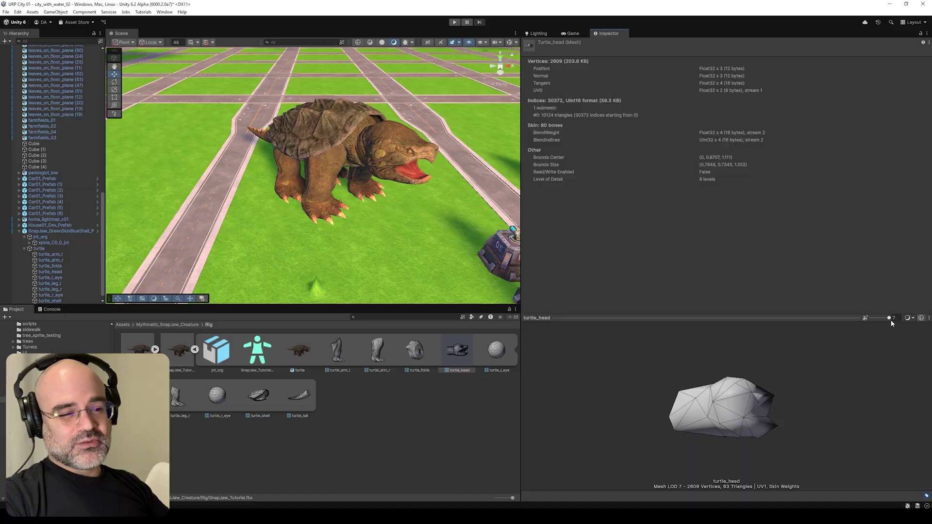
pyautogui.moveTo(889, 318); pyautogui.dragTo(886, 318)
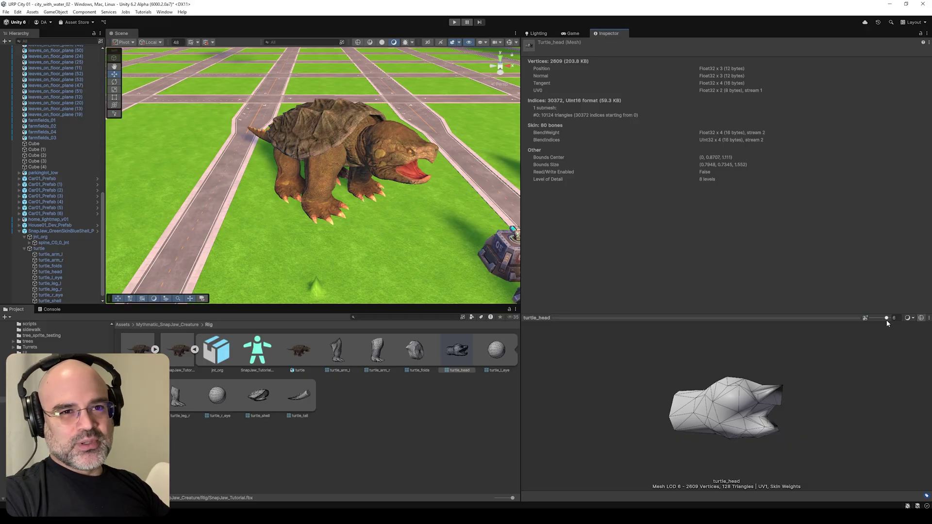
pyautogui.moveTo(886, 319); pyautogui.dragTo(901, 319)
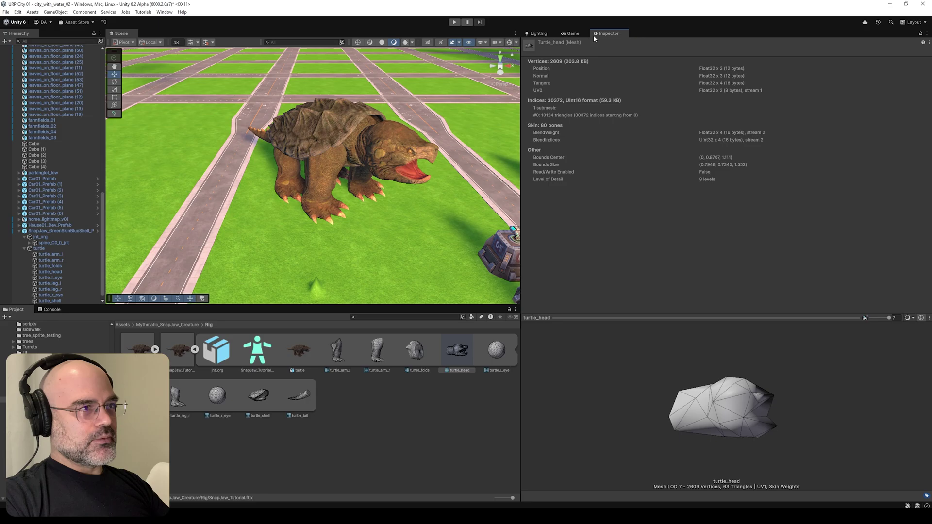
# - Dock the turtle_head Inspector below the Game view, beside the Scene view
pyautogui.click(572, 34)
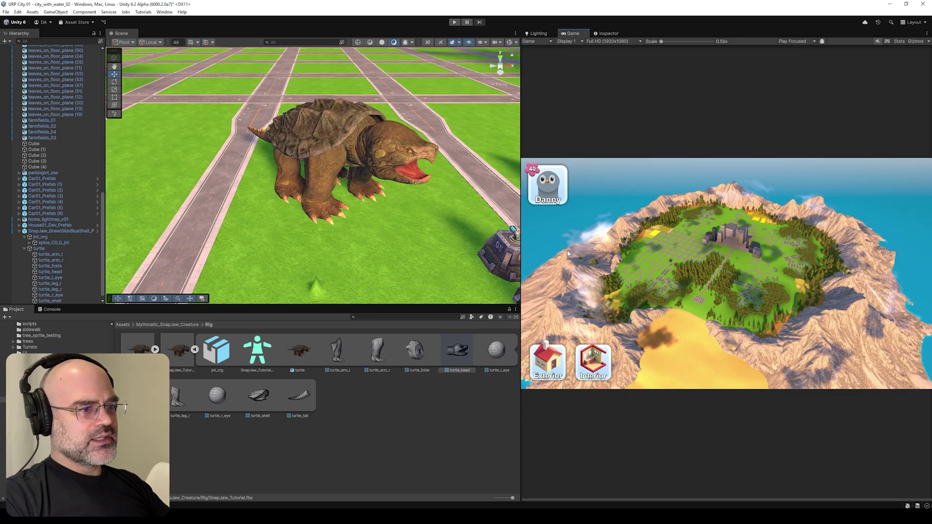
pyautogui.click(608, 33)
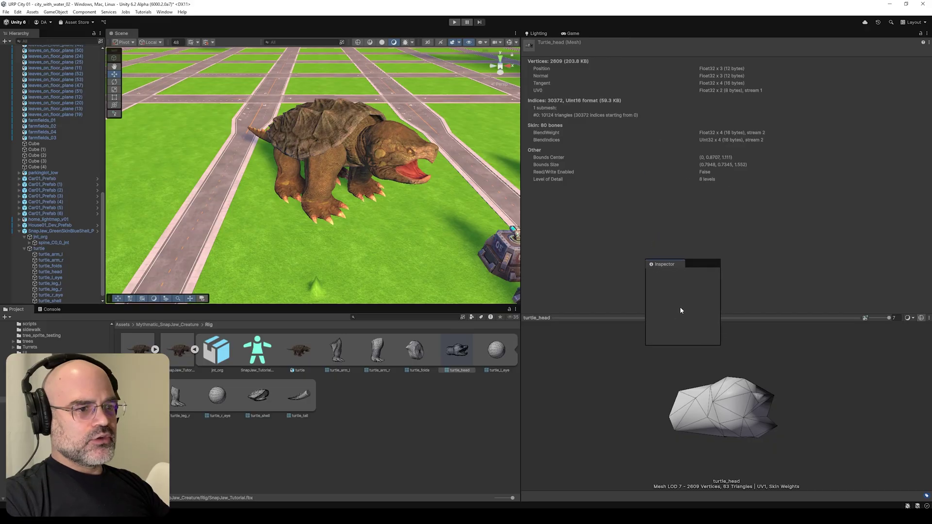
pyautogui.moveTo(680, 308); pyautogui.dragTo(418, 221)
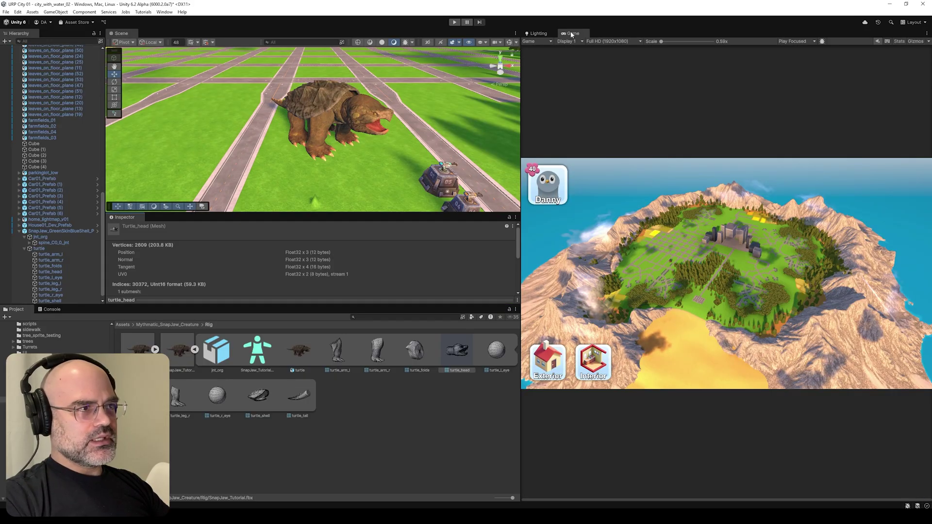
pyautogui.moveTo(118, 218); pyautogui.dragTo(723, 414)
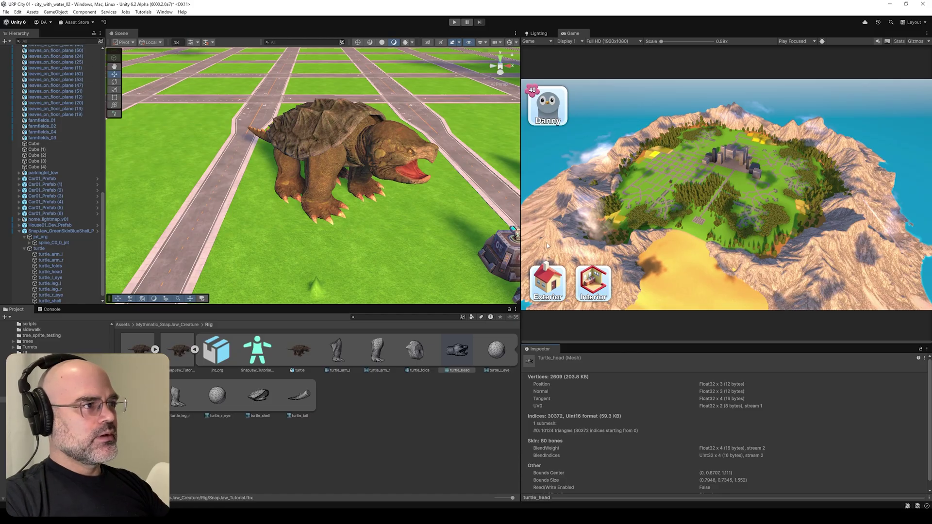
pyautogui.keyDown('alt'); pyautogui.moveTo(360, 208); pyautogui.dragTo(367, 188); pyautogui.keyUp('alt')
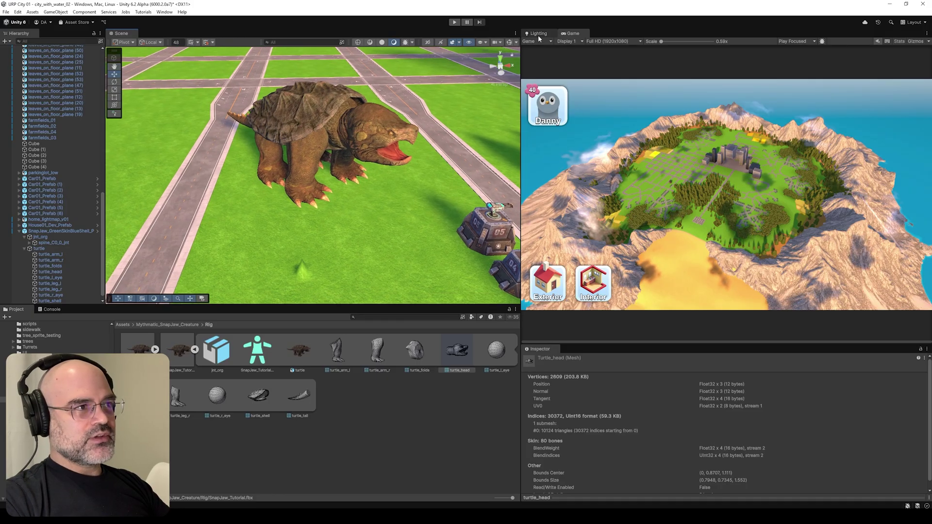
# - Play the game and zoom the camera out from the turtle to a wide city view
pyautogui.hotkey('ctrl', 'p')
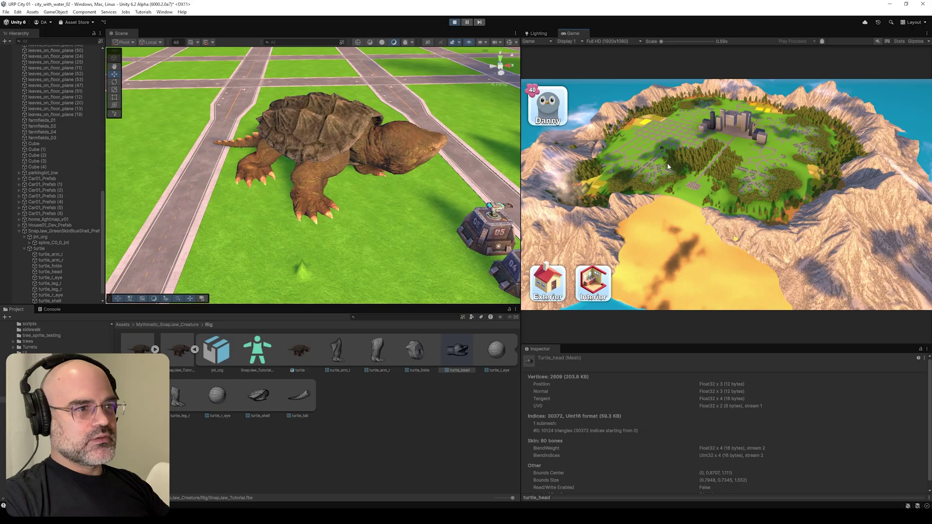
pyautogui.moveTo(654, 150); pyautogui.dragTo(678, 183)
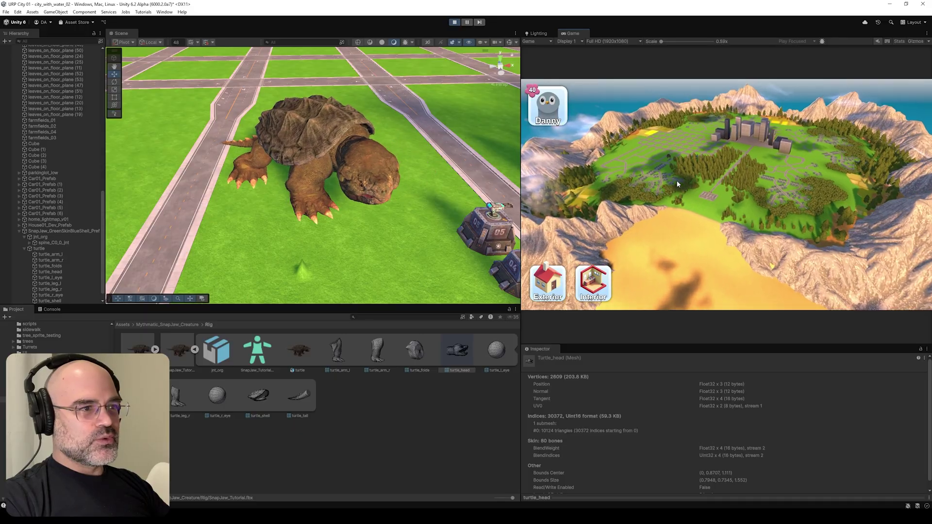
pyautogui.click(677, 181)
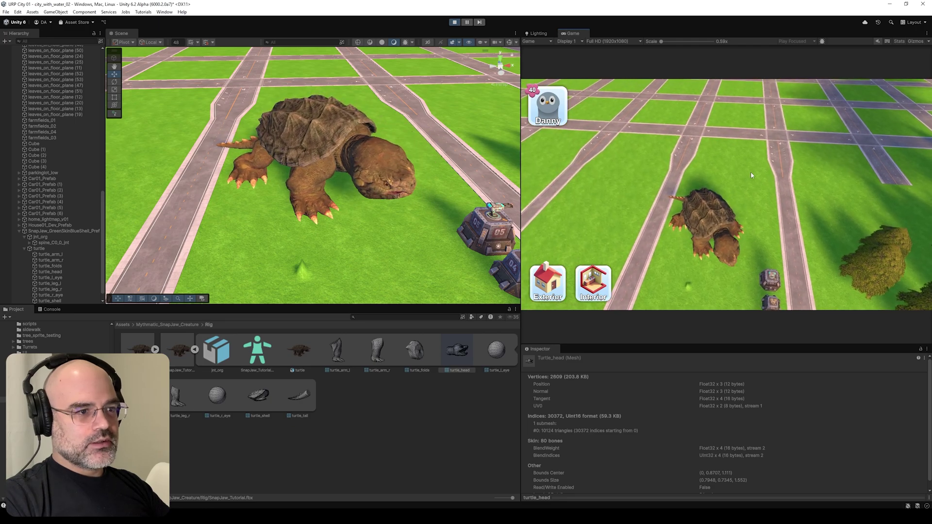
pyautogui.scroll(-5, 771, 210)
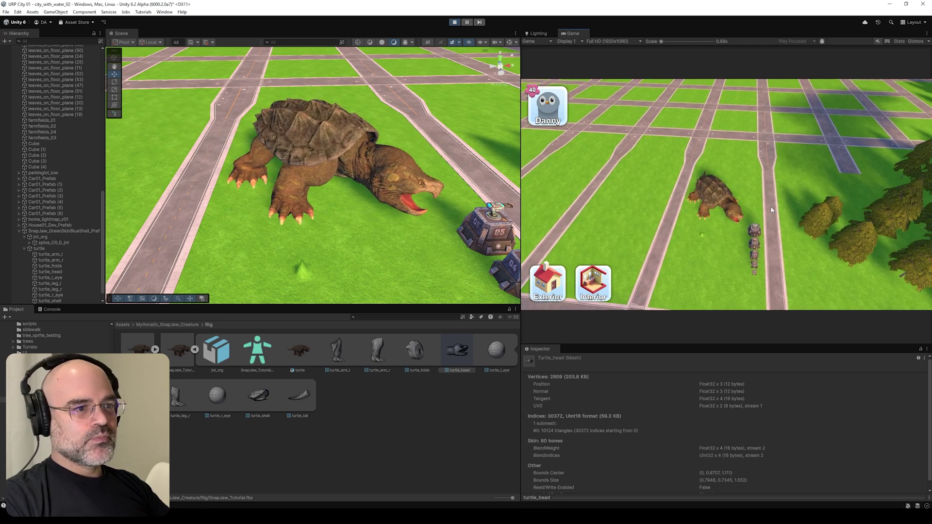
pyautogui.scroll(-5, 771, 210)
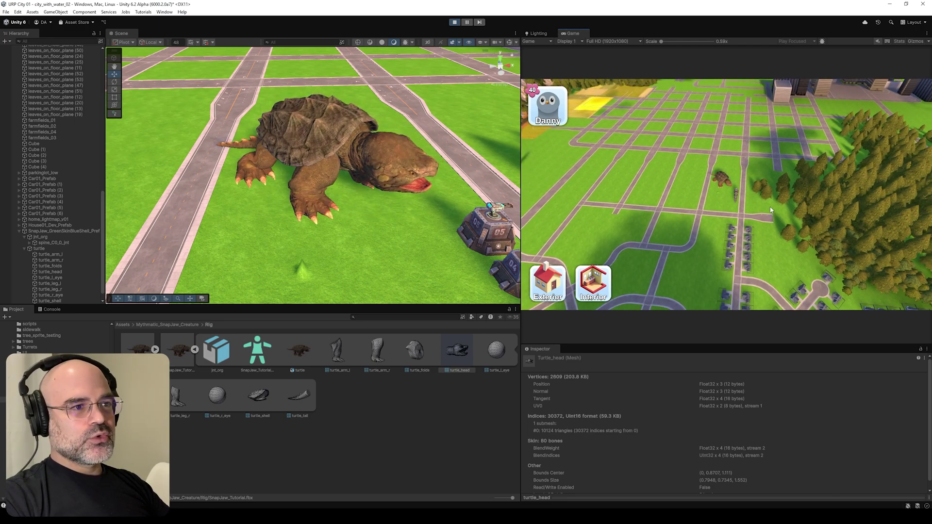
pyautogui.scroll(-3, 770, 209)
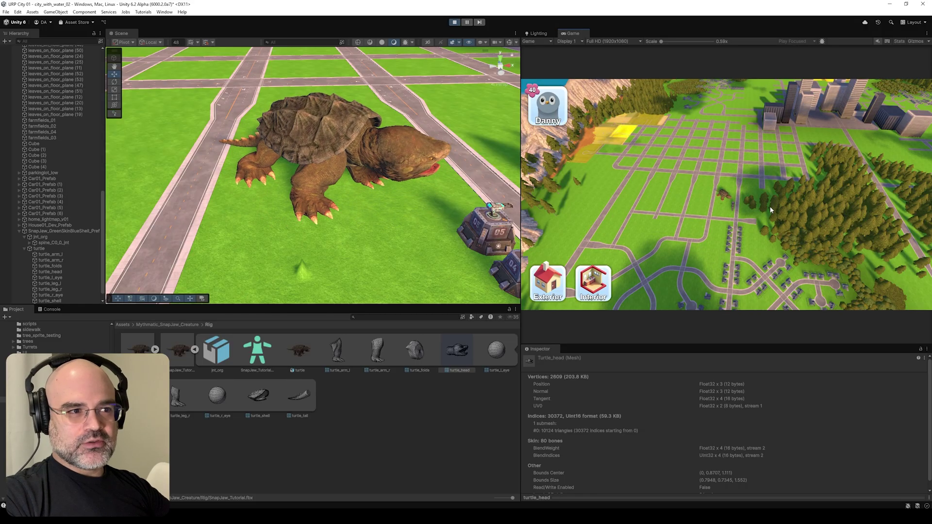
pyautogui.scroll(-1, 769, 205)
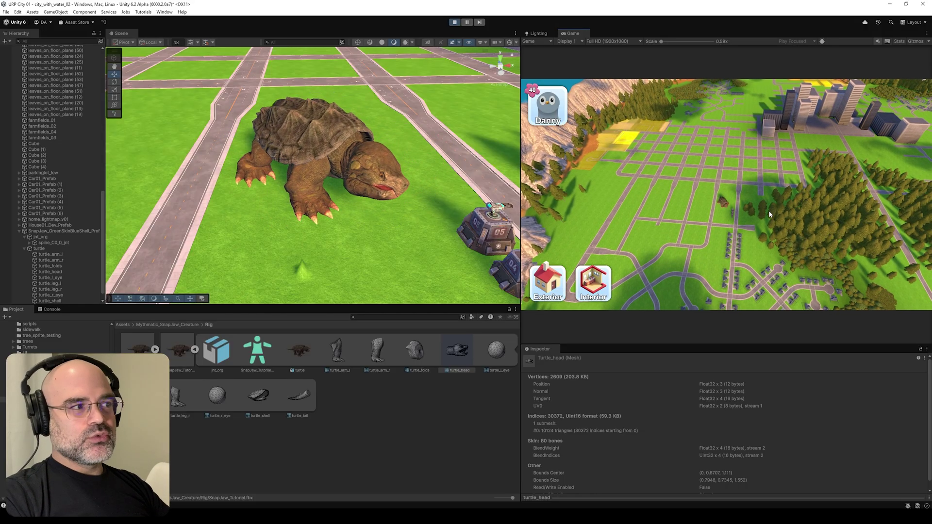
# - Select turtle_arm_l through turtle_tail in the Hierarchy, all ten turtle meshes
pyautogui.click(298, 132)
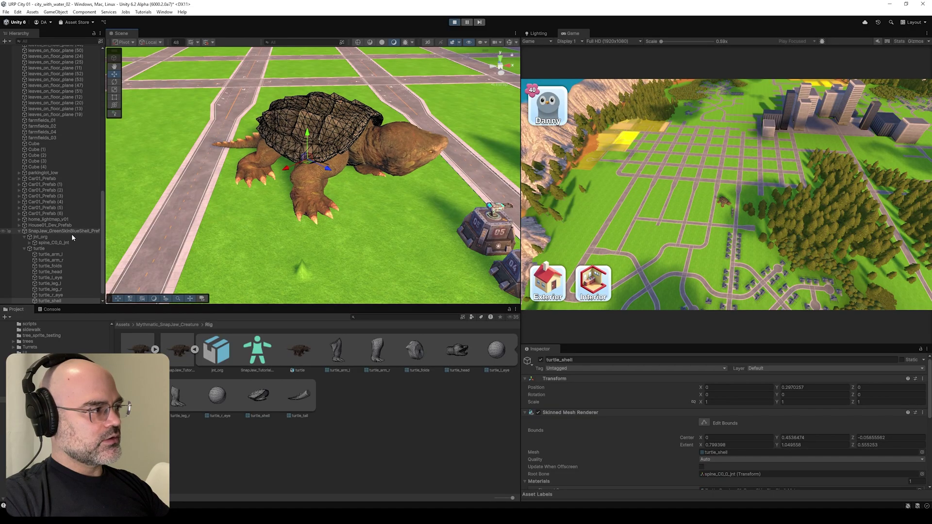
pyautogui.click(50, 254)
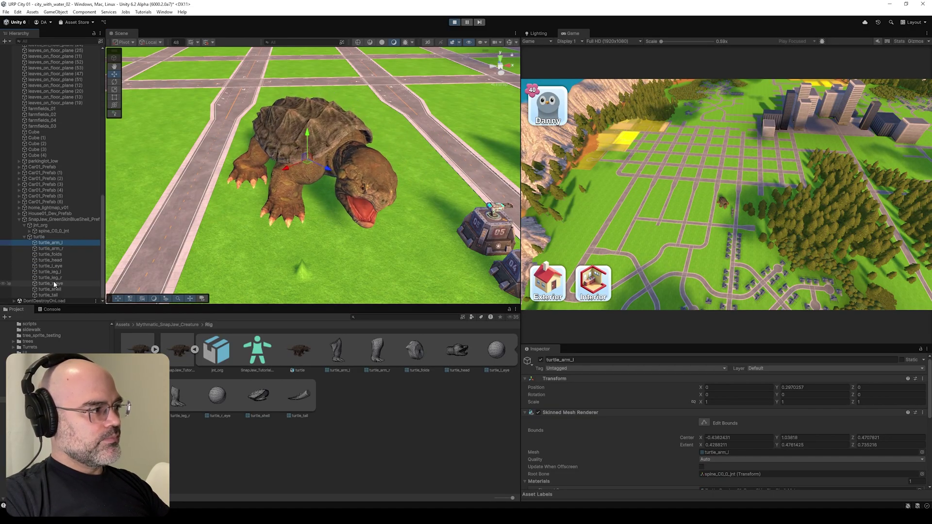
pyautogui.scroll(-1, 55, 284)
pyautogui.keyDown('shift'); pyautogui.click(49, 295); pyautogui.keyUp('shift')
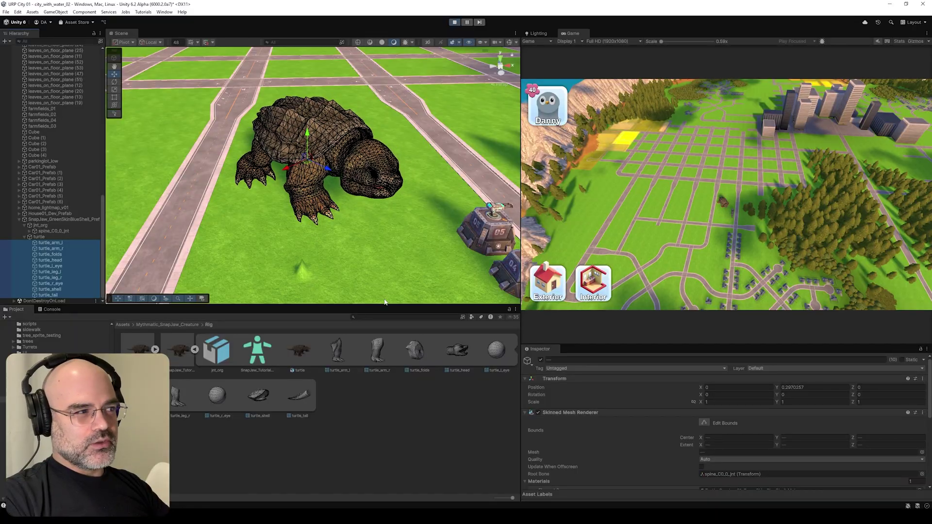
pyautogui.scroll(-2, 809, 409)
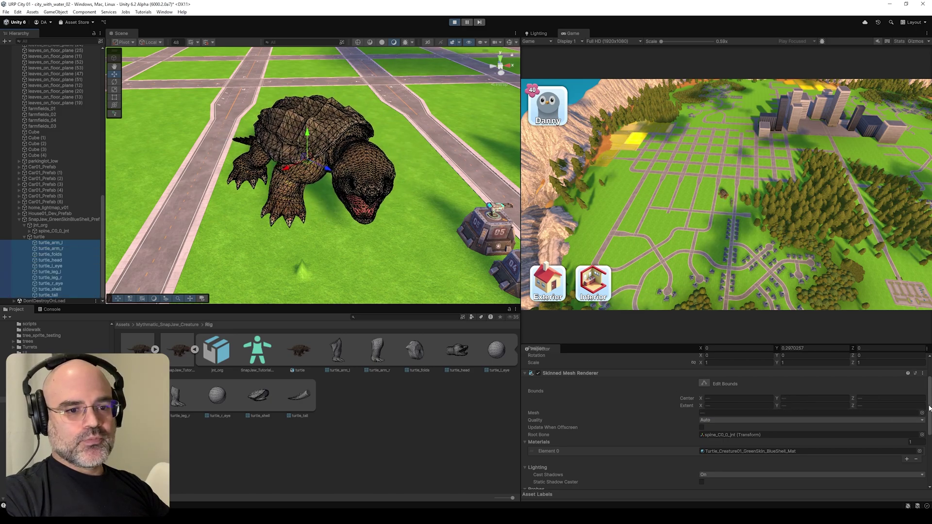
# - Enter 0 for the turtle parts' LOD Selection Bias, then drag it up to 5
pyautogui.moveTo(929, 408); pyautogui.dragTo(929, 453)
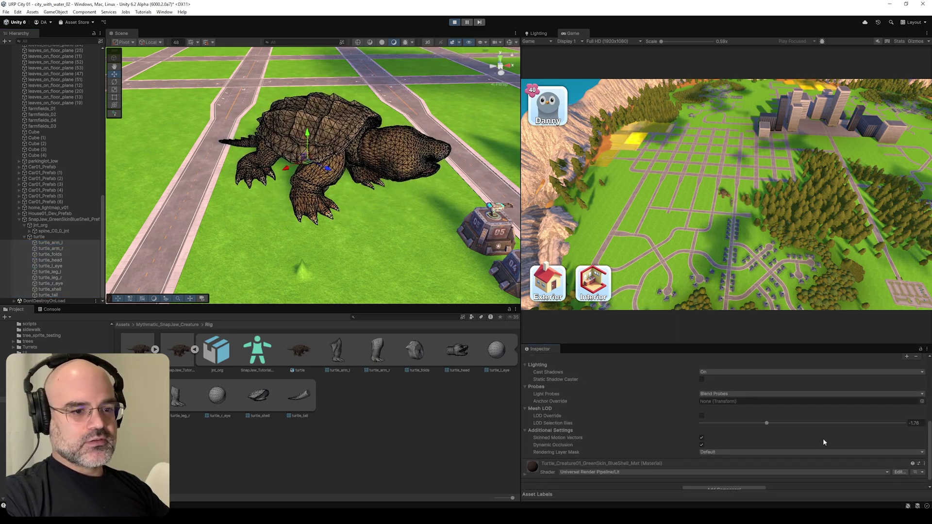
pyautogui.click(915, 423)
pyautogui.write('0')
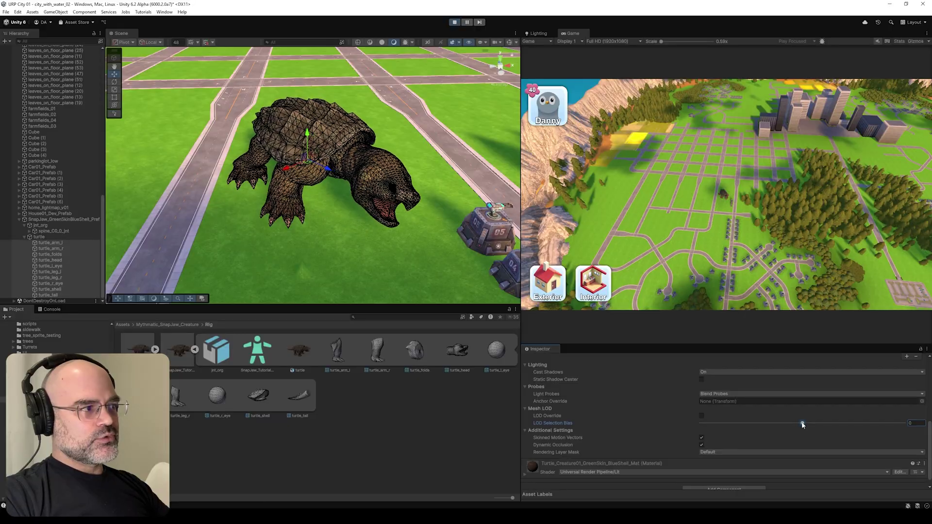
pyautogui.moveTo(802, 424); pyautogui.dragTo(930, 425)
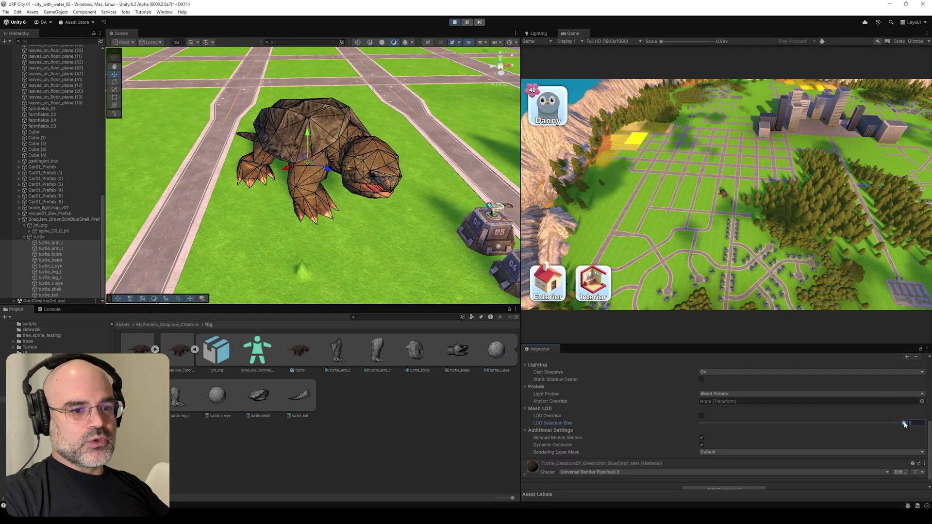
# - Toggle Game view Maximize on and off, then widen Game view leaving Scene a narrow strip
pyautogui.rightClick(572, 35)
pyautogui.click(593, 57)
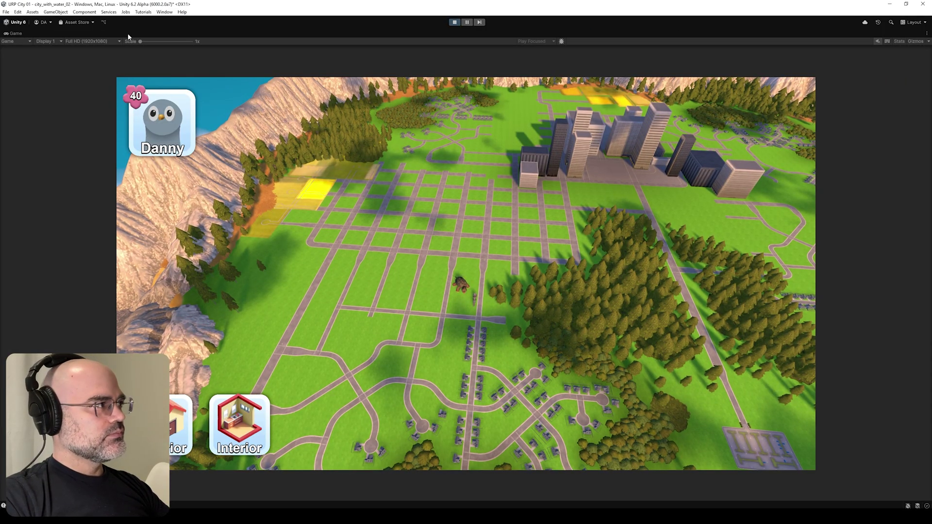
pyautogui.rightClick(17, 33)
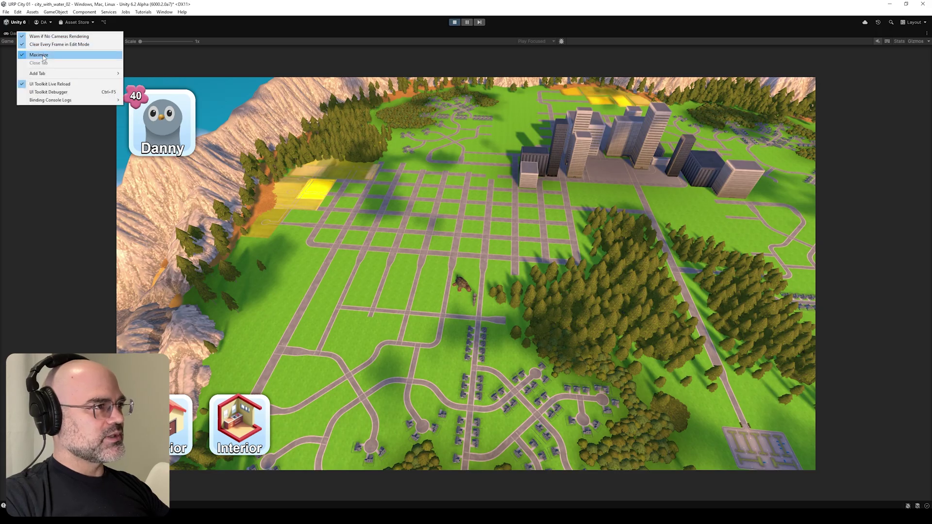
pyautogui.click(44, 54)
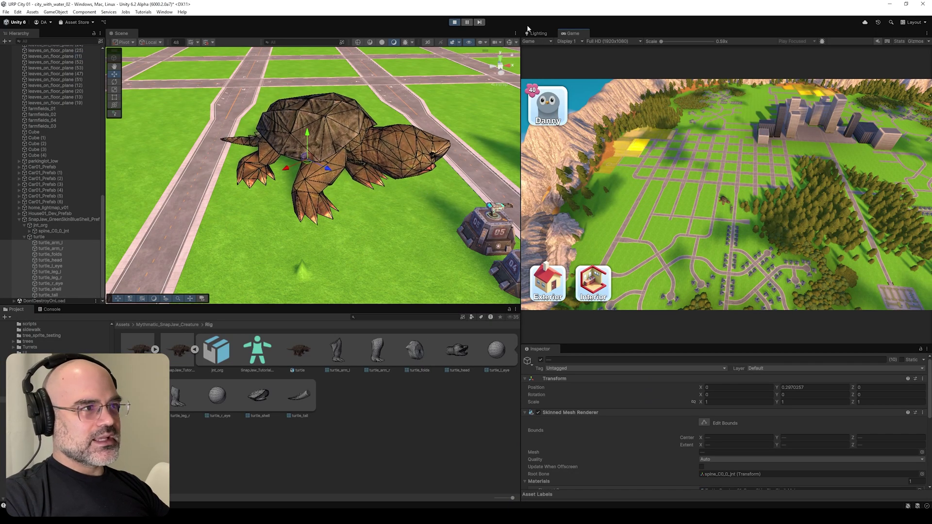
pyautogui.moveTo(520, 104); pyautogui.dragTo(172, 146)
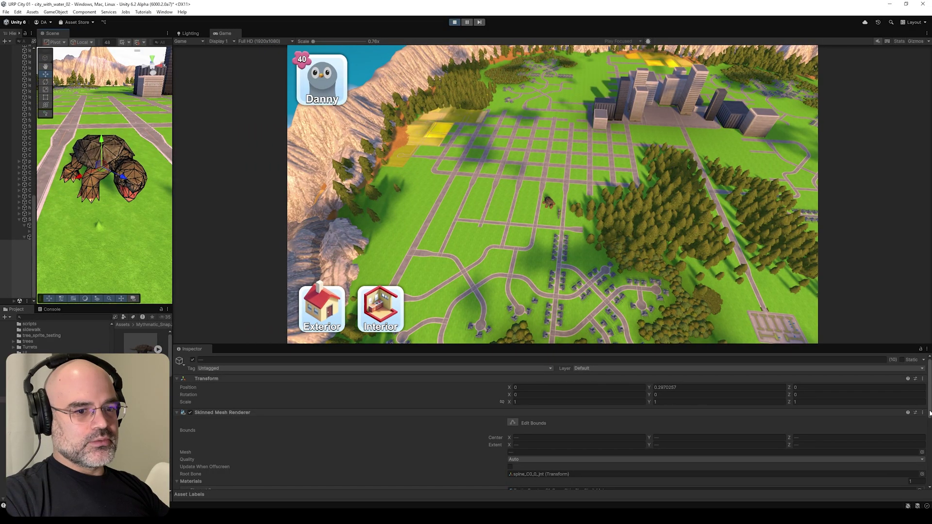
# - Raise the LOD Selection Bias above zero to show the distant low-poly turtle
pyautogui.scroll(-5, 929, 413)
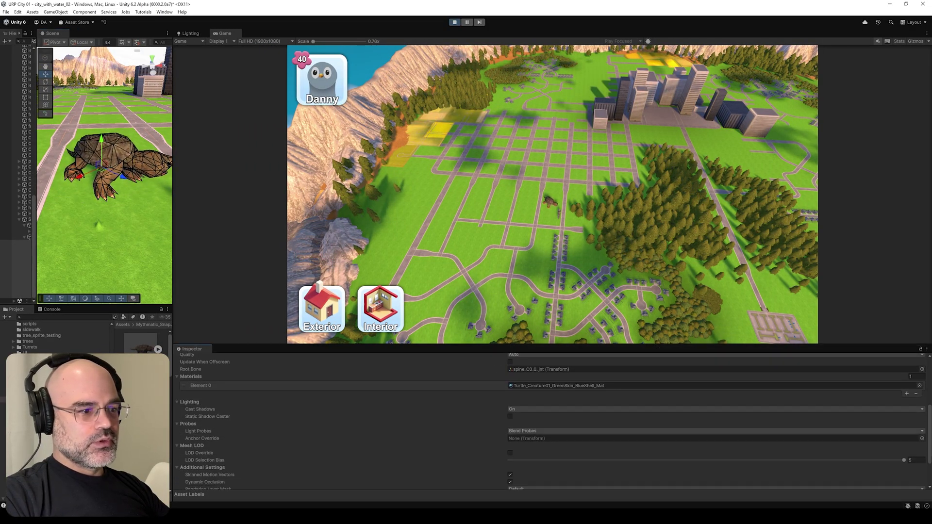
pyautogui.scroll(-1, 922, 463)
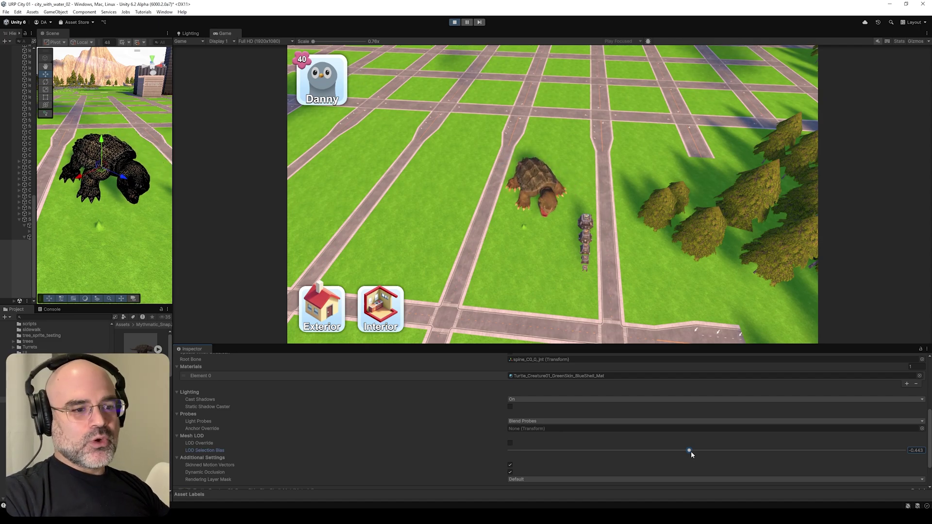
pyautogui.moveTo(689, 451); pyautogui.dragTo(777, 450)
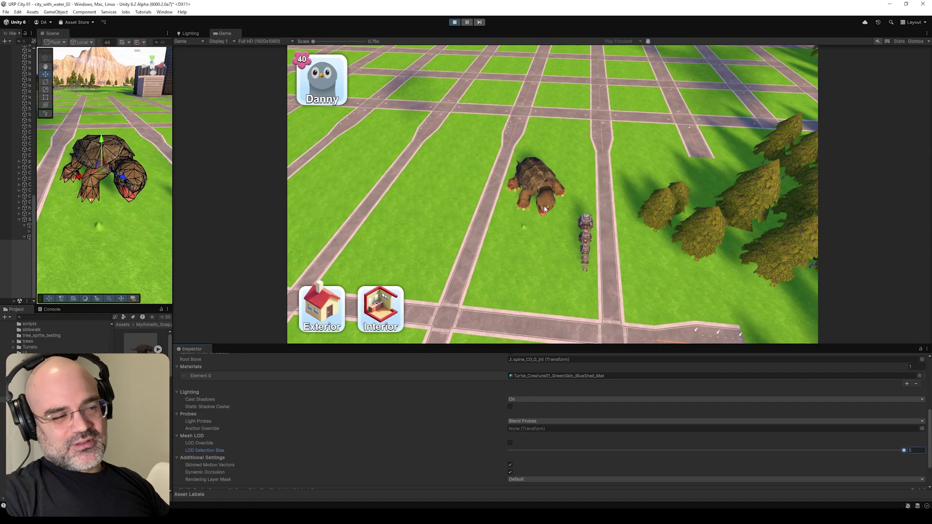
pyautogui.click(559, 210)
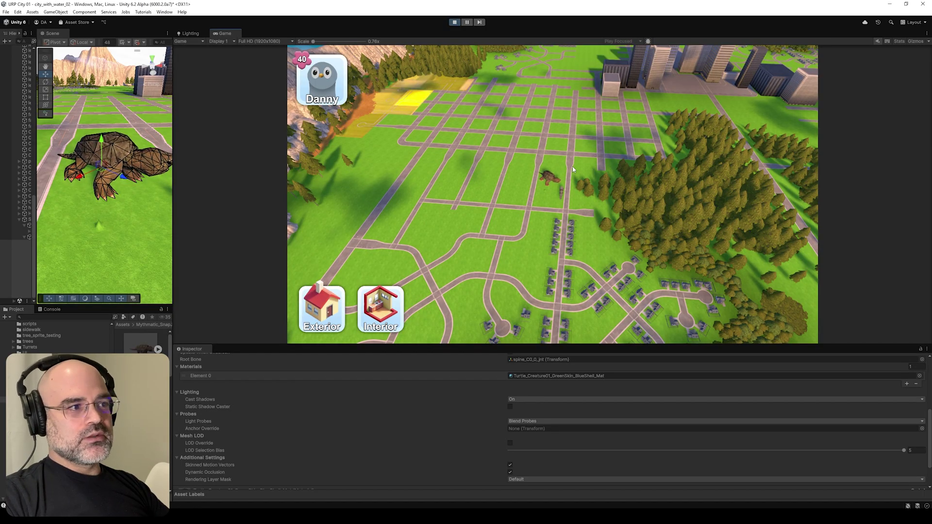
# - Sweep the LOD Selection Bias down and back, enlarge the Inspector, and settle at 4.908
pyautogui.moveTo(906, 452); pyautogui.dragTo(713, 460)
pyautogui.moveTo(819, 460); pyautogui.dragTo(924, 468)
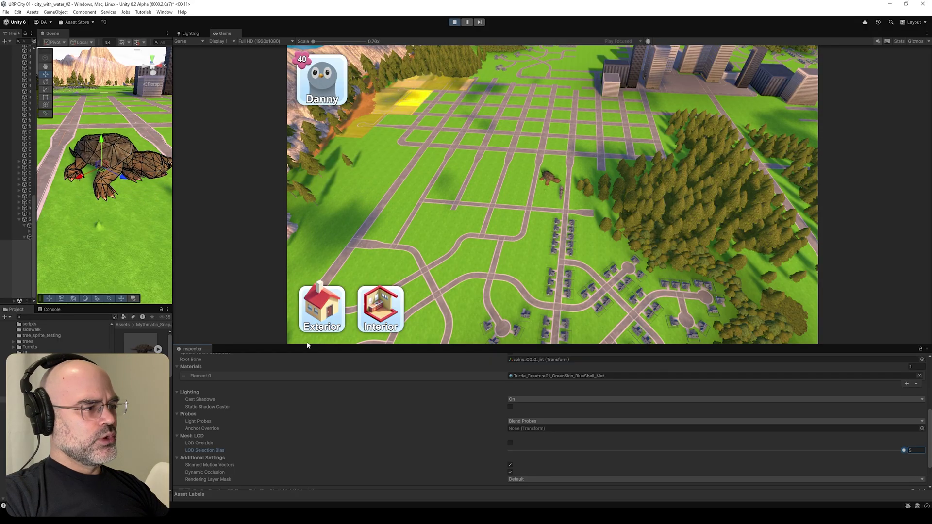
pyautogui.moveTo(360, 345); pyautogui.dragTo(373, 253)
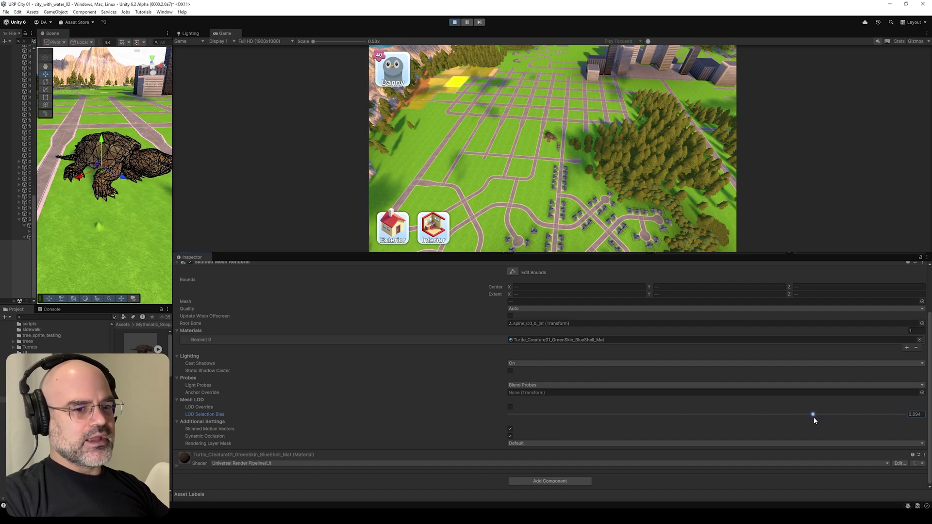
pyautogui.moveTo(898, 422); pyautogui.dragTo(901, 422)
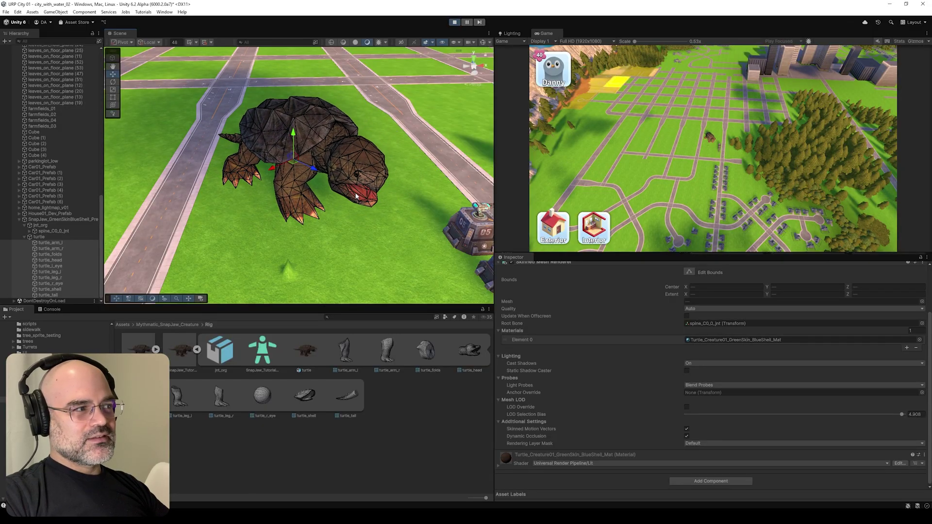
# - Frame the turtle and drop its LOD Selection Bias to -3.35, inspecting the dense mesh up close
pyautogui.press('f')
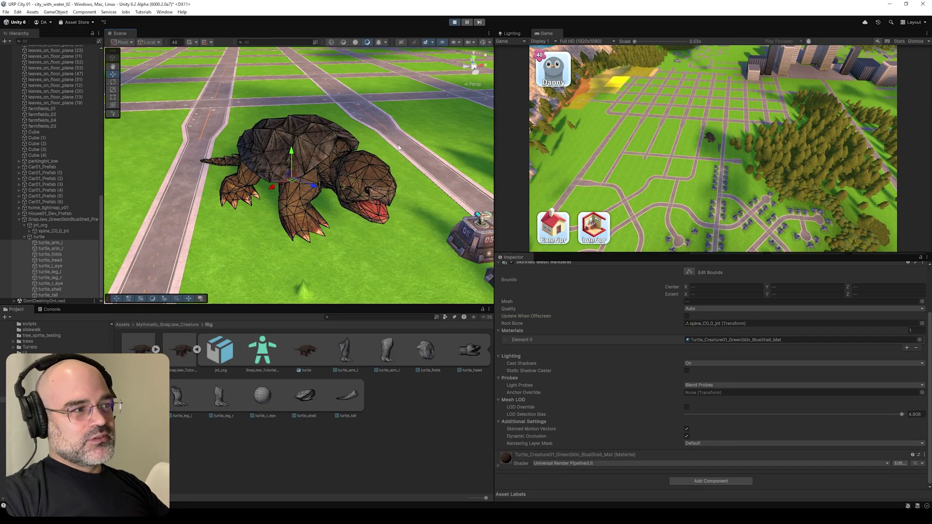
pyautogui.moveTo(901, 414); pyautogui.dragTo(721, 414)
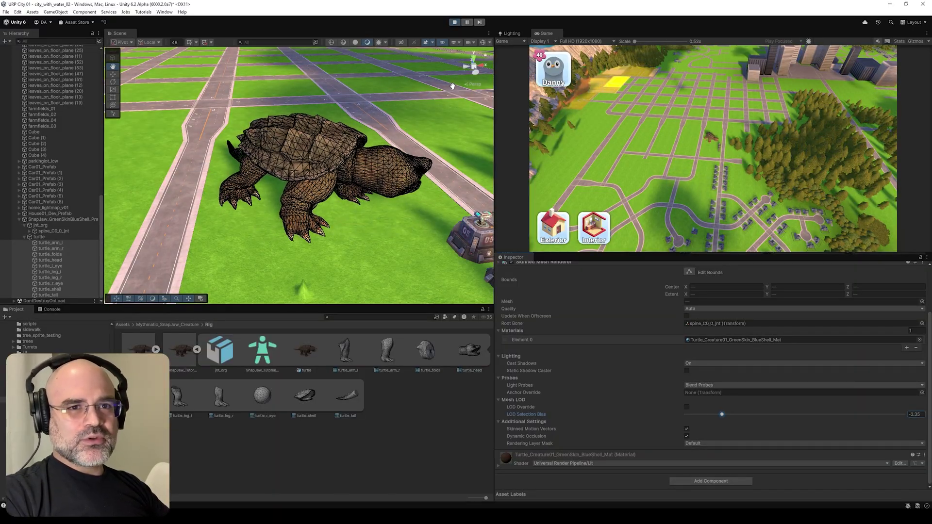
pyautogui.scroll(-2, 402, 206)
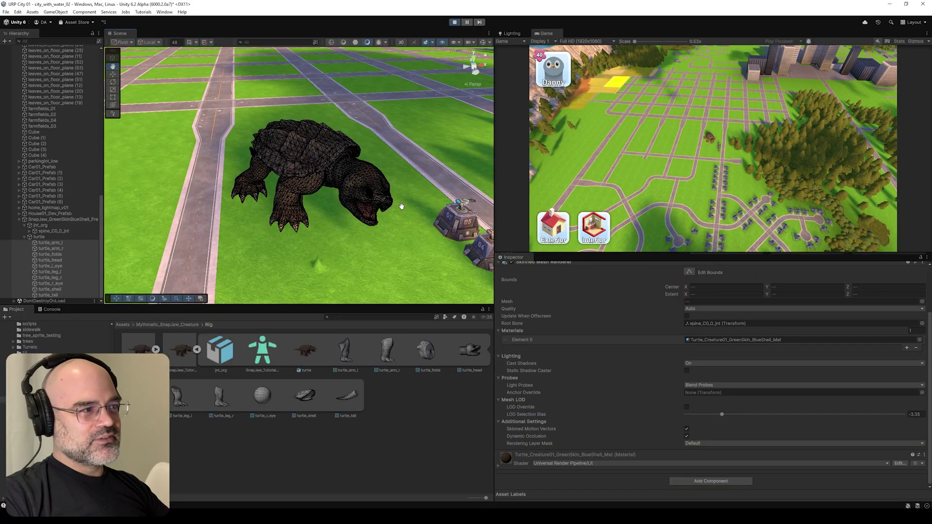
pyautogui.scroll(-1, 387, 193)
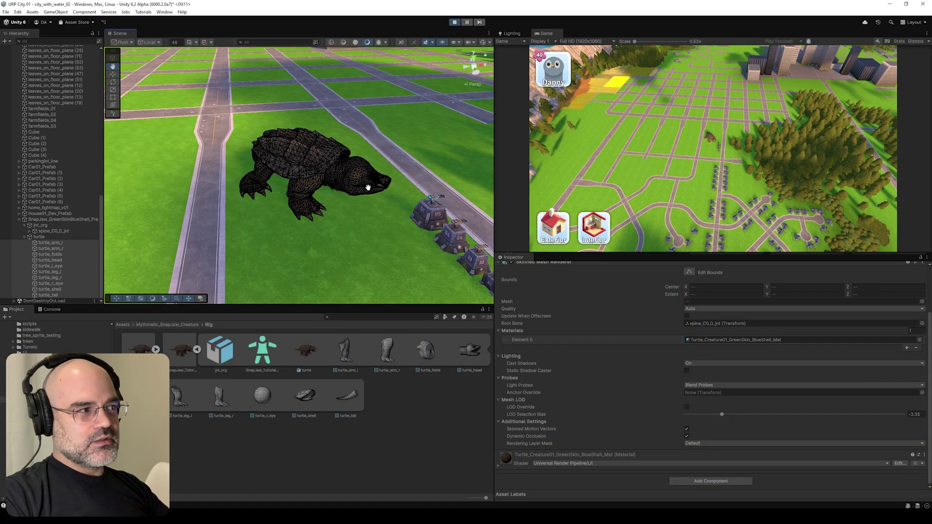
pyautogui.scroll(2, 368, 188)
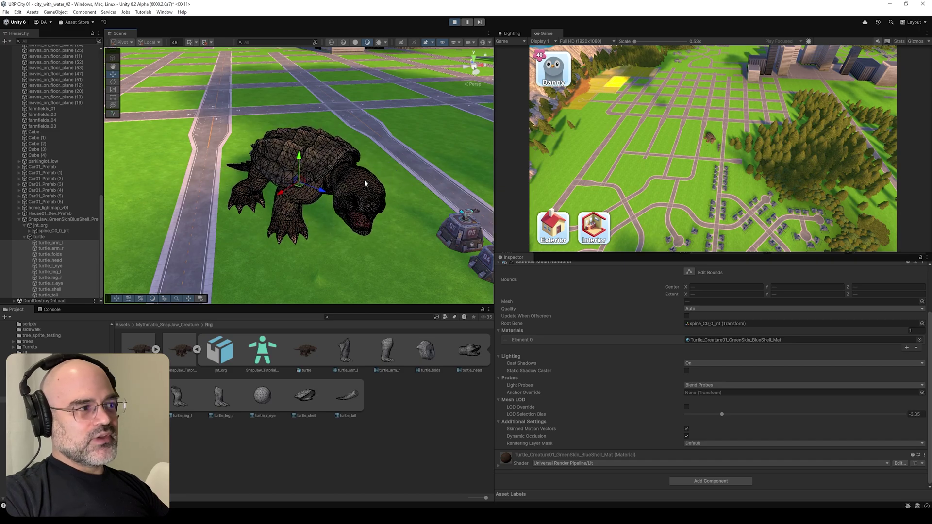
pyautogui.keyDown('alt'); pyautogui.moveTo(365, 181); pyautogui.dragTo(368, 183); pyautogui.keyUp('alt')
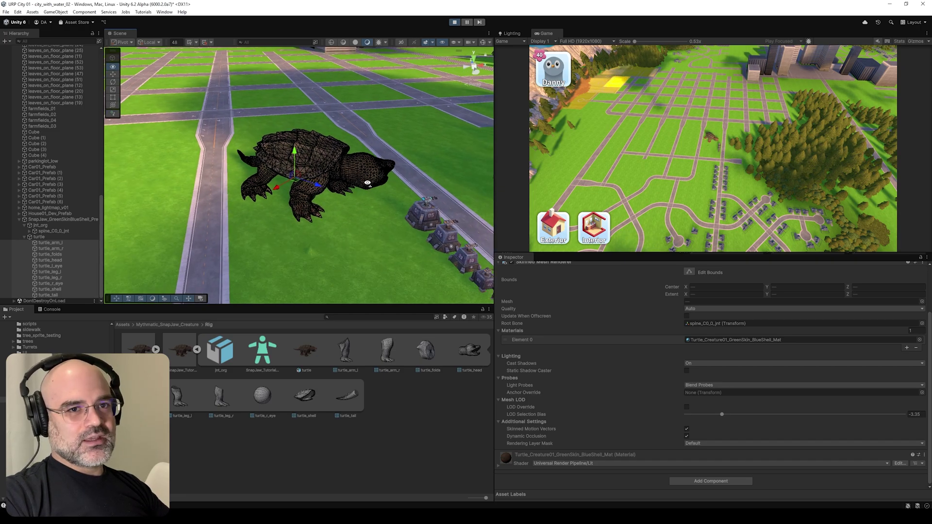